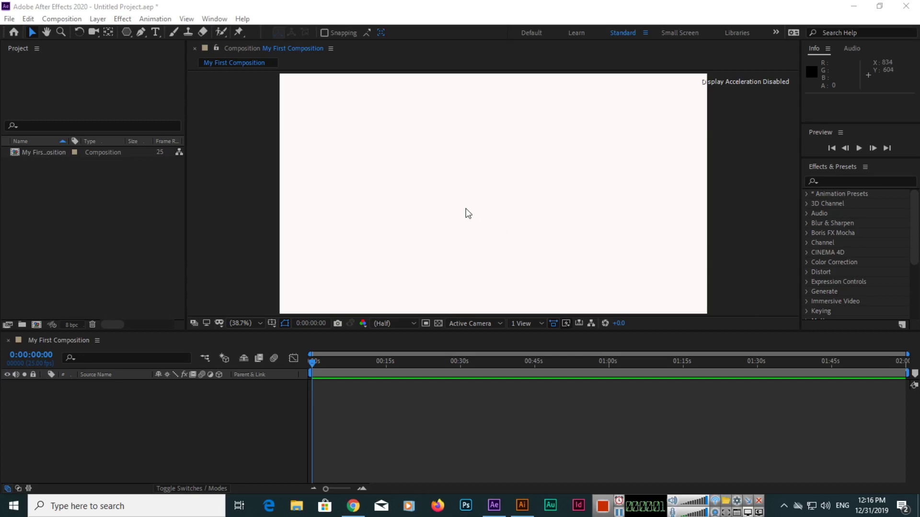
Draw a five-point star shape layer left of the composition centre with the Star Tool
{"action": "left_click", "coordinate": [130, 30]}
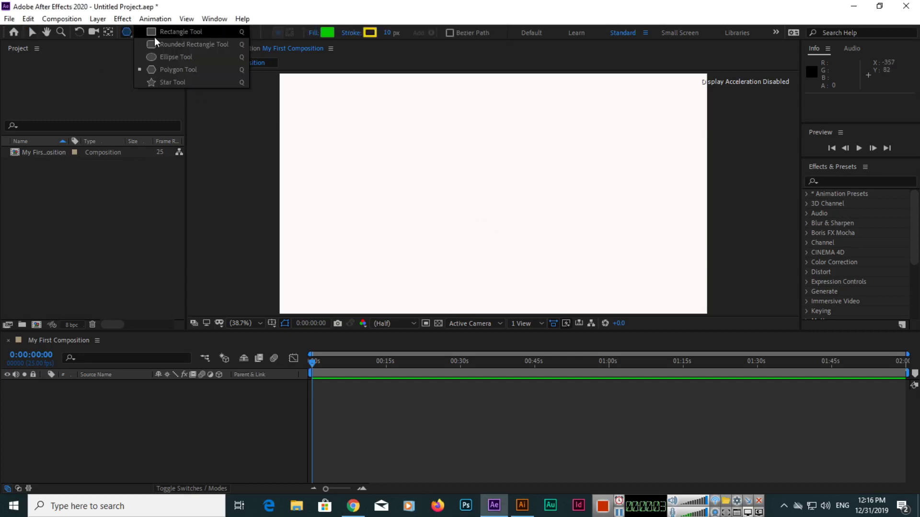
{"action": "left_click", "coordinate": [184, 83]}
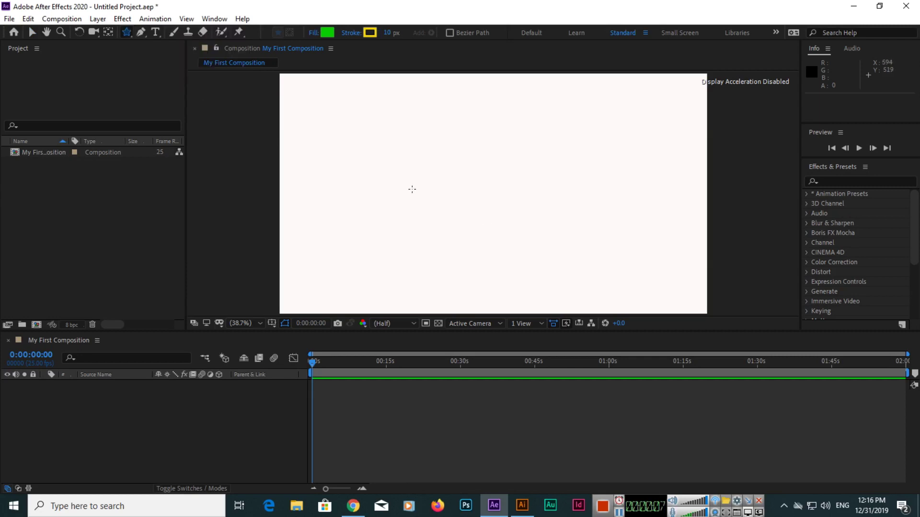
{"action": "mouse_move", "coordinate": [412, 188]}
{"action": "left_mouse_down"}
{"action": "mouse_move", "coordinate": [455, 245]}
{"action": "mouse_move", "coordinate": [449, 235]}
{"action": "left_mouse_up"}
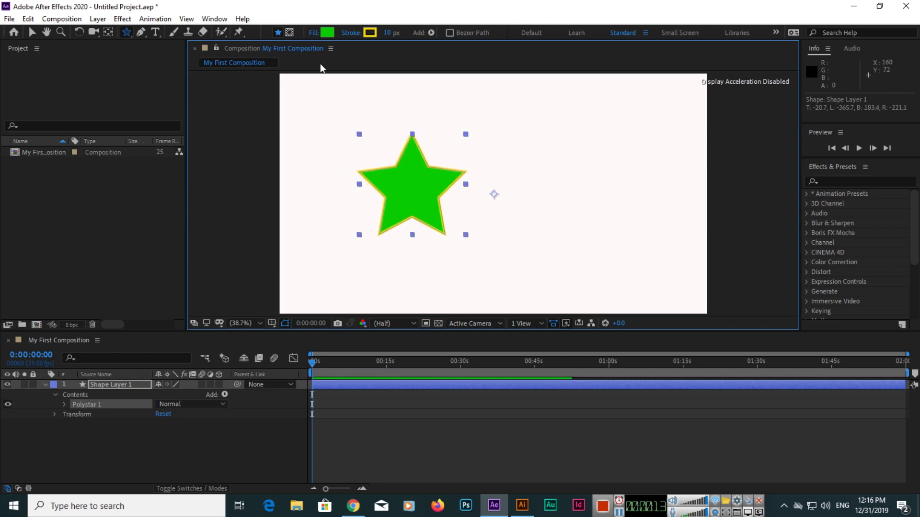
Change the star's fill colour to pinkish red
{"action": "left_click", "coordinate": [327, 33]}
{"action": "left_click", "coordinate": [482, 188]}
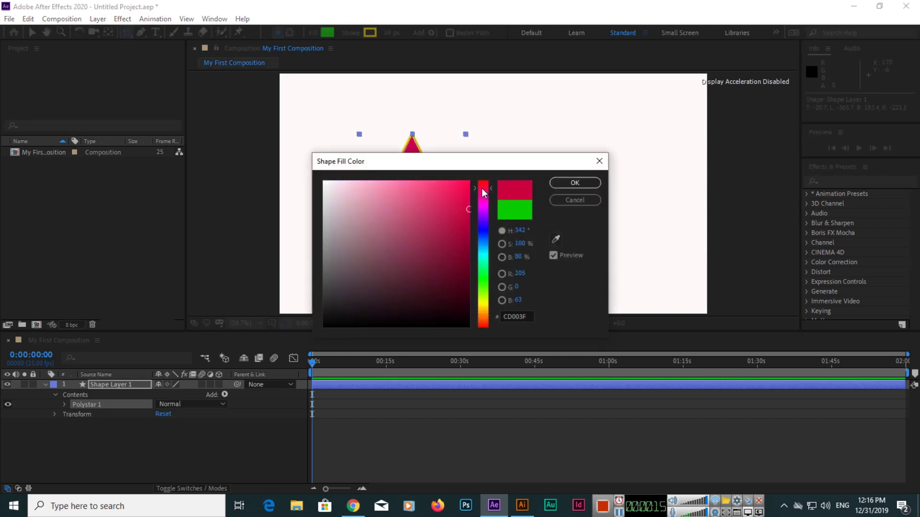
{"action": "left_click", "coordinate": [574, 183]}
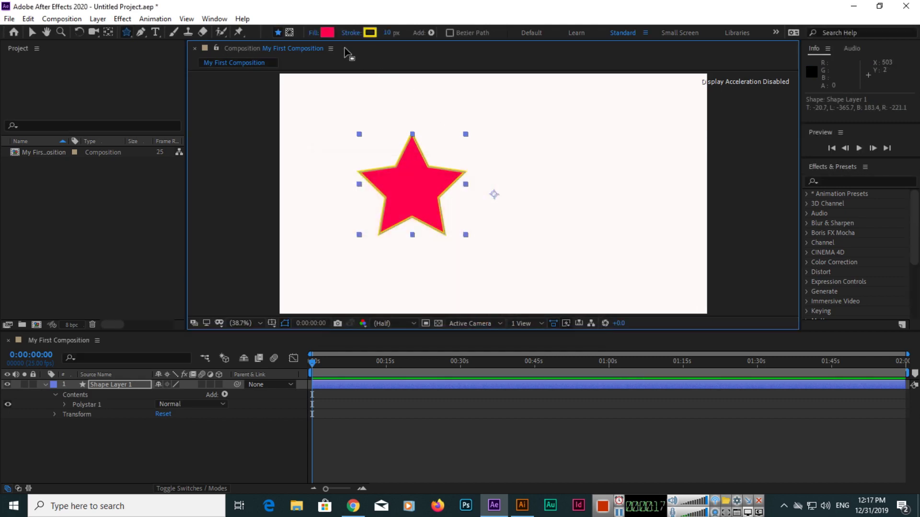
Change the star's stroke colour to blue
{"action": "left_click", "coordinate": [373, 33]}
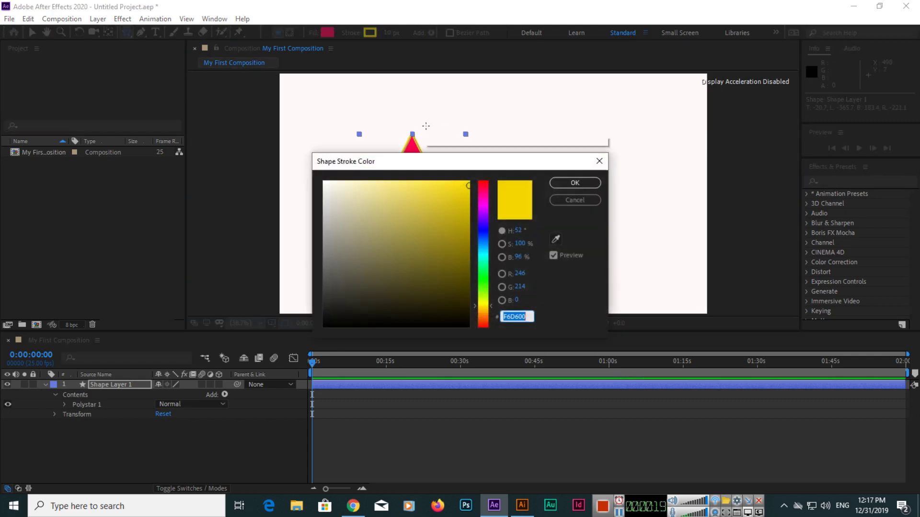
{"action": "left_click", "coordinate": [482, 233]}
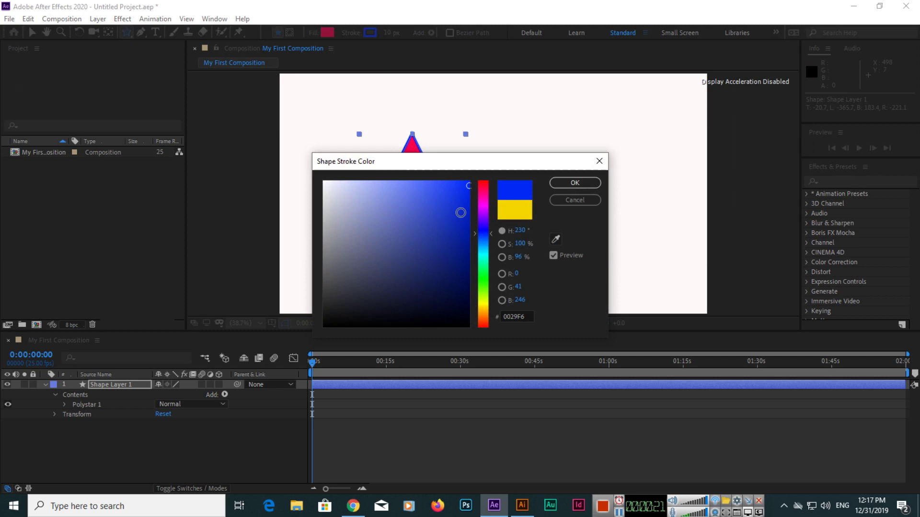
{"action": "left_click", "coordinate": [574, 183]}
Set Polystar Path 1's Points to 20, after first trying 12
{"action": "left_click", "coordinate": [66, 404]}
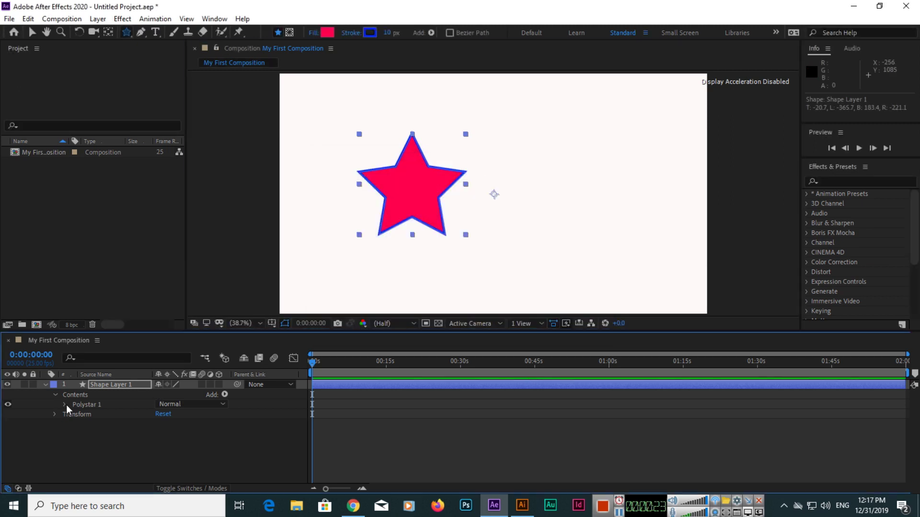
{"action": "left_click", "coordinate": [74, 414]}
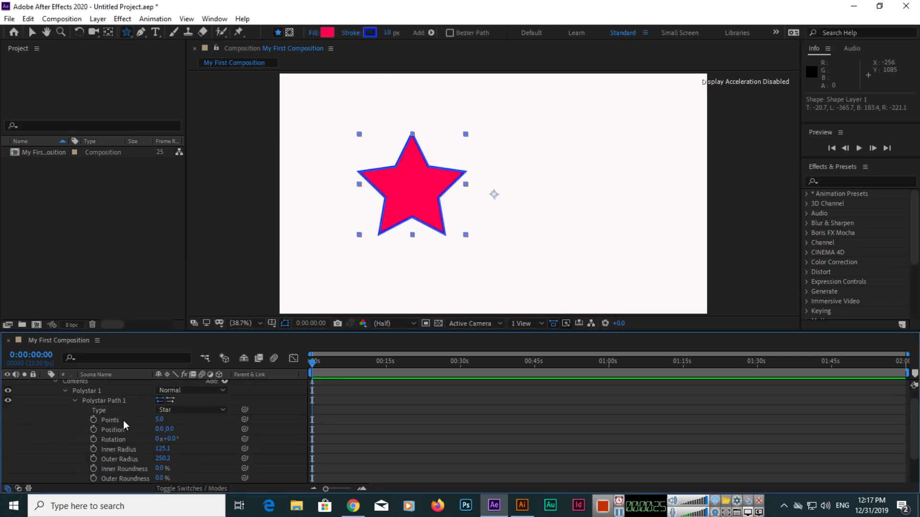
{"action": "left_click", "coordinate": [159, 419]}
{"action": "type", "text": "12"}
{"action": "key", "text": "Return"}
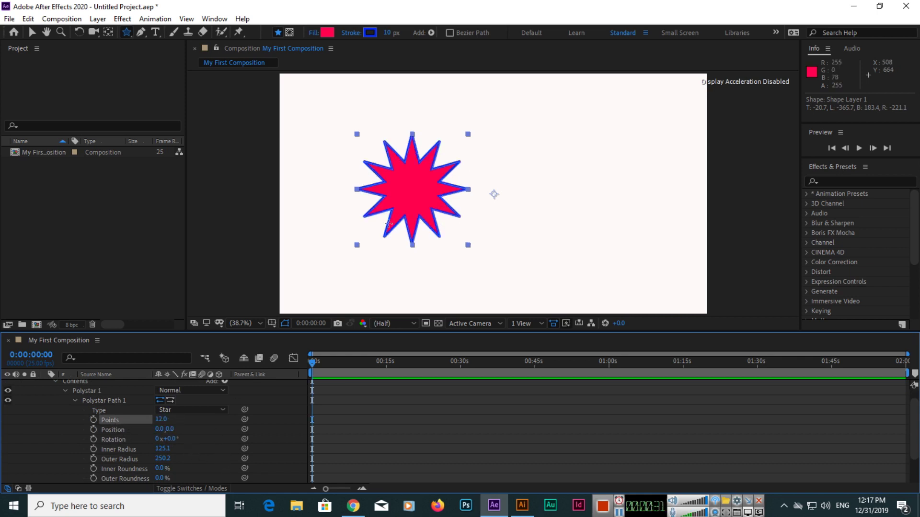
{"action": "left_click", "coordinate": [619, 511]}
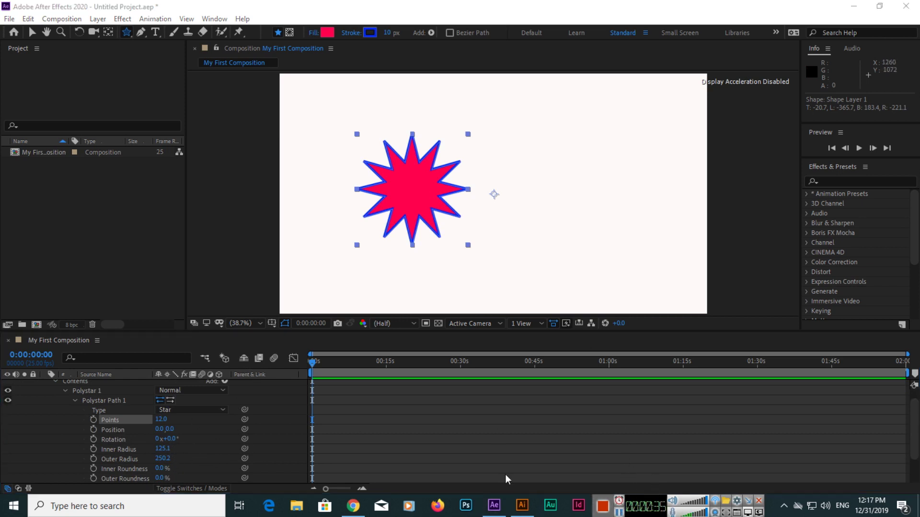
{"action": "left_click", "coordinate": [163, 419]}
{"action": "type", "text": "20"}
{"action": "key", "text": "Return"}
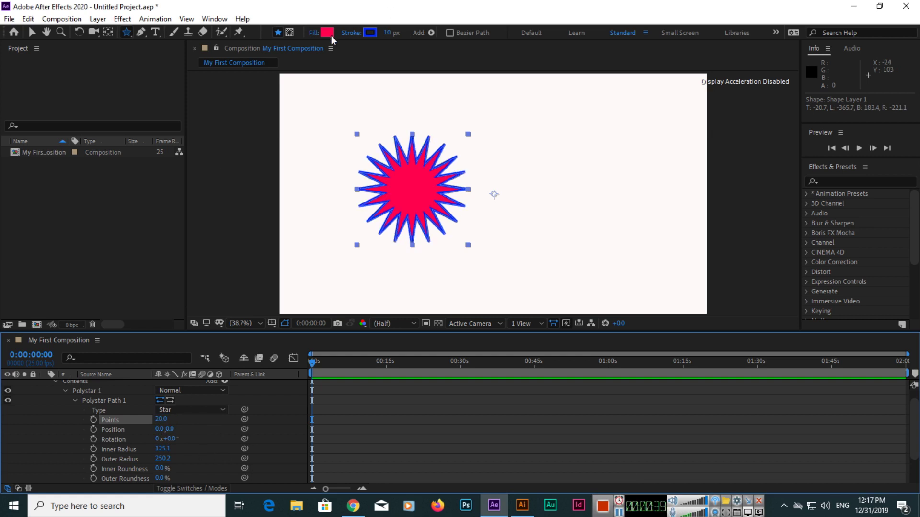
{"action": "left_click", "coordinate": [329, 32]}
Give the star a yellow fill and set its stroke to None
{"action": "left_click", "coordinate": [482, 305]}
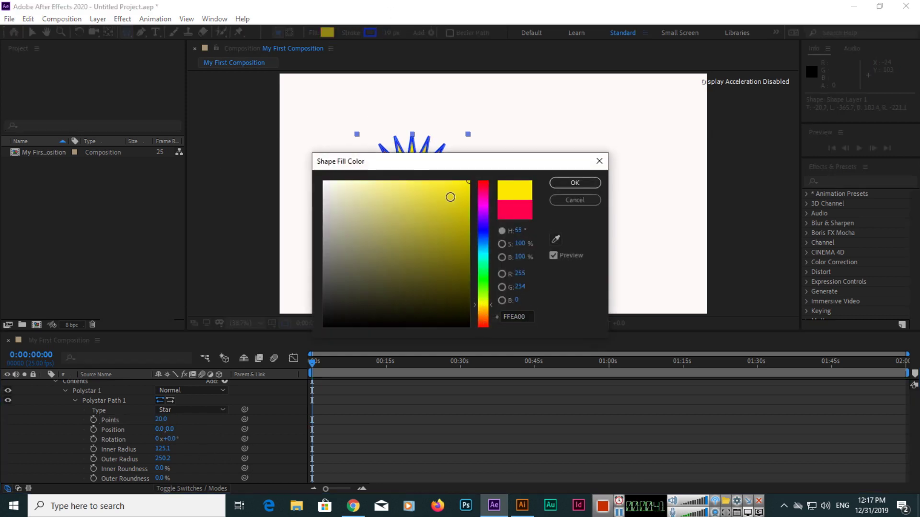
{"action": "left_click", "coordinate": [575, 183]}
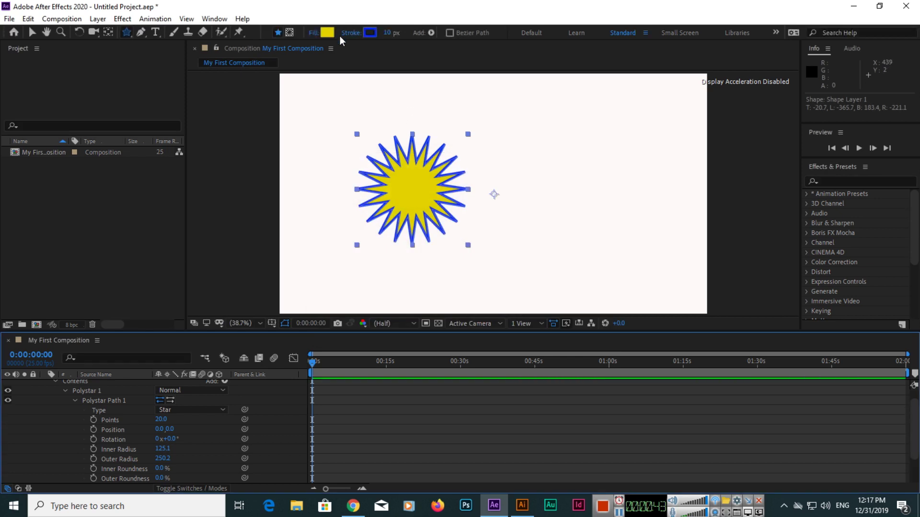
{"action": "left_click", "coordinate": [352, 32]}
{"action": "left_click", "coordinate": [527, 157]}
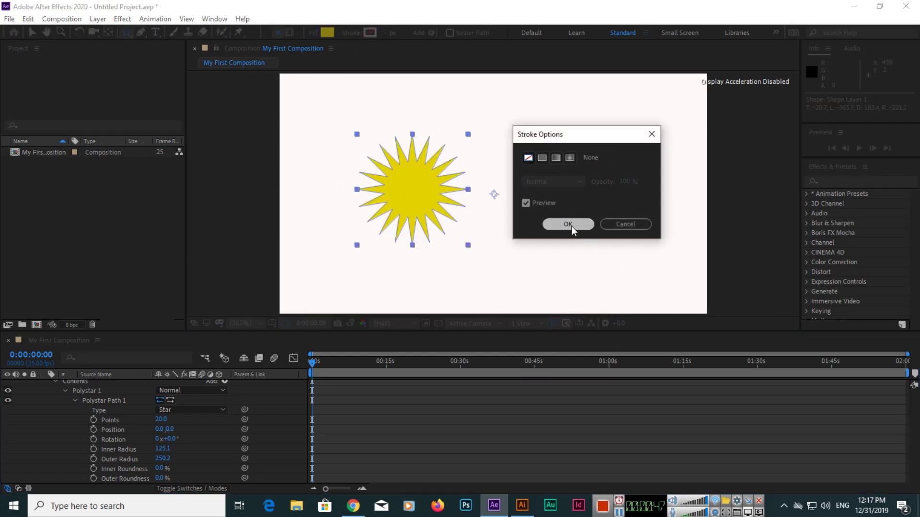
{"action": "left_click", "coordinate": [568, 225]}
Return to the Selection tool and select the star layer
{"action": "left_click", "coordinate": [31, 31]}
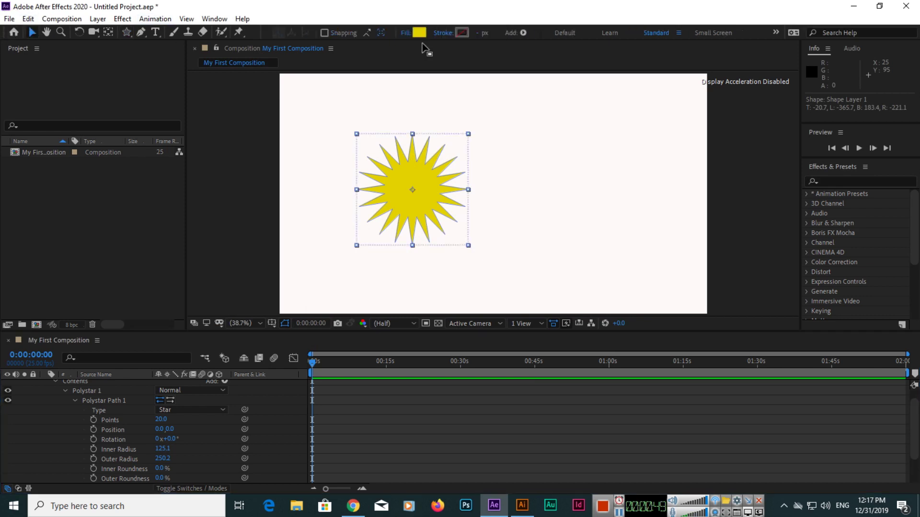
{"action": "left_click", "coordinate": [127, 32]}
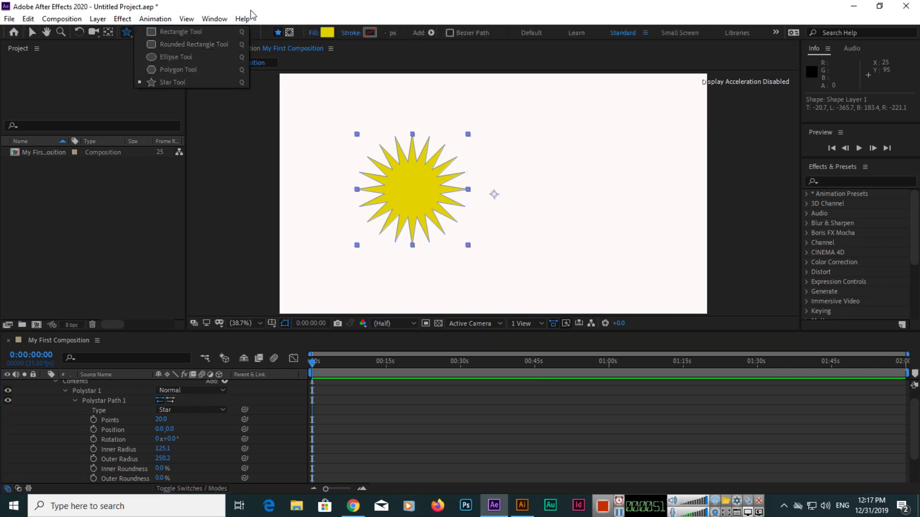
{"action": "left_click", "coordinate": [32, 31]}
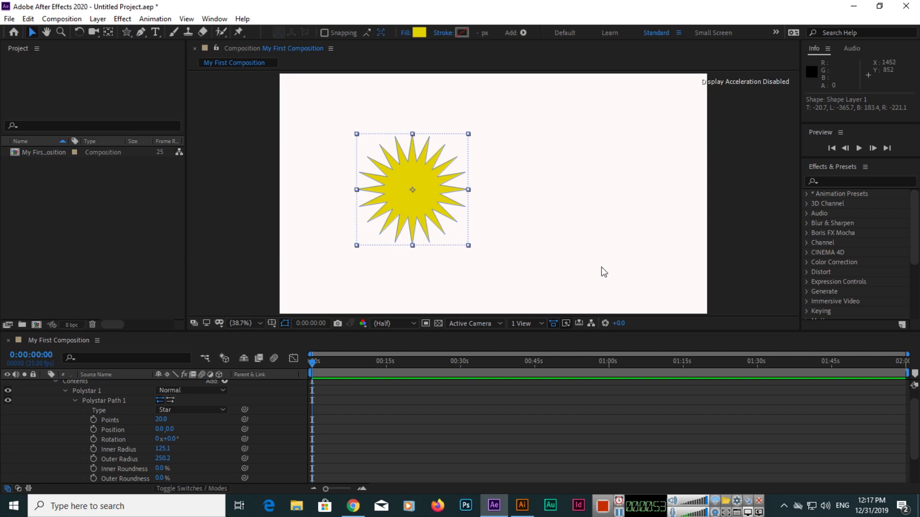
{"action": "left_click", "coordinate": [541, 198]}
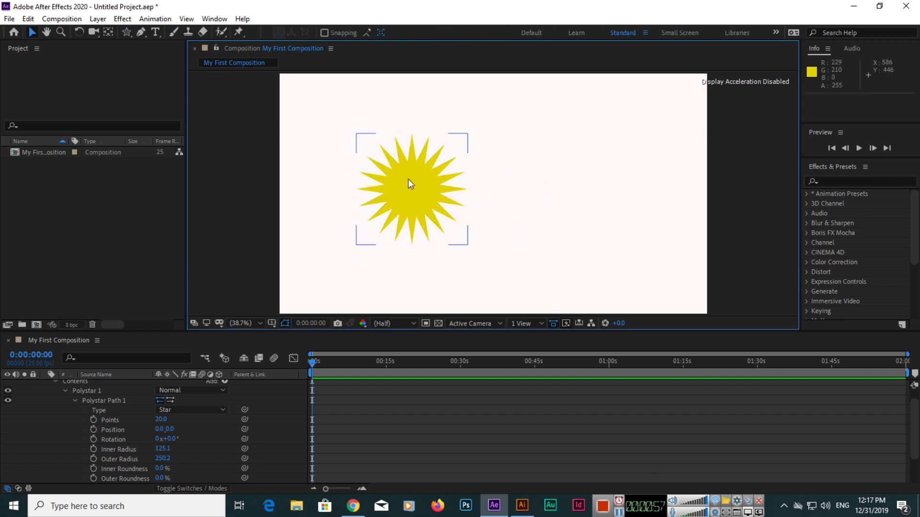
Clear the selection so the yellow 20-point star shows without handles
{"action": "left_click", "coordinate": [516, 206]}
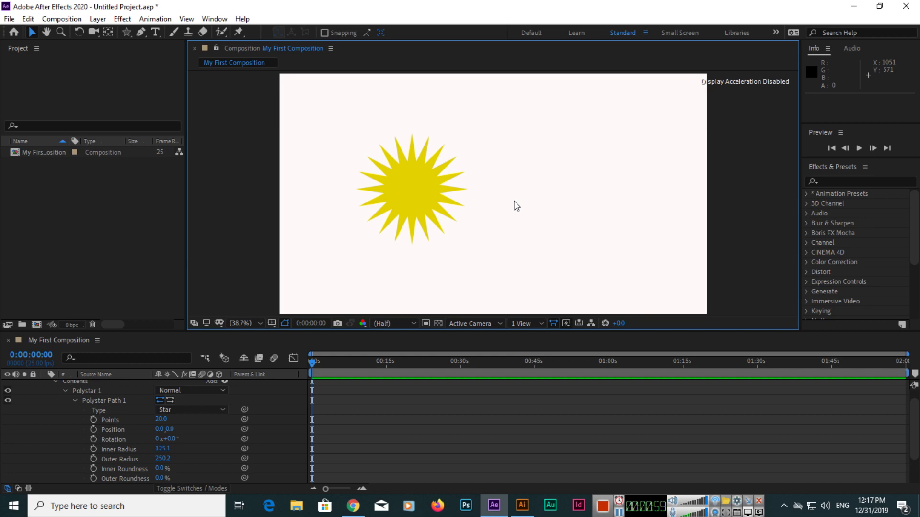